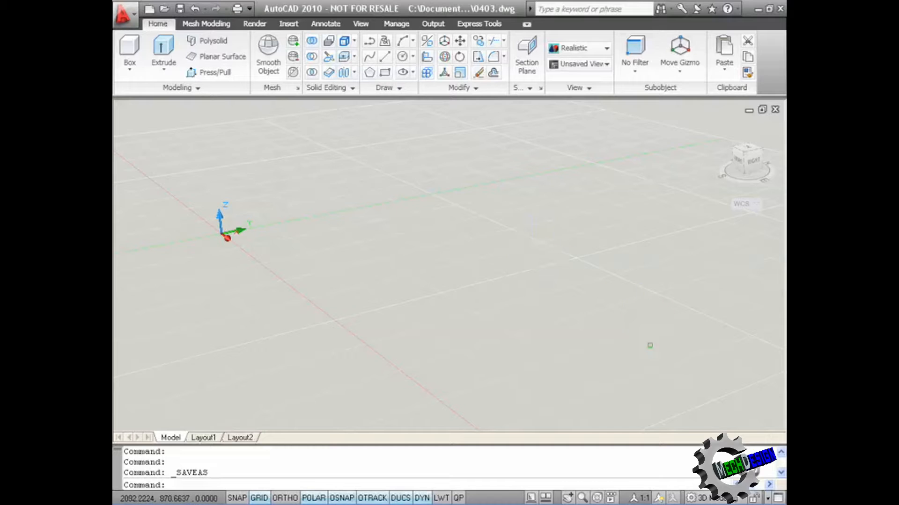
- Choose the 3D Modeling workspace and draw a rectangle about 1380 by 632 units on the ground plane
left_click(704, 498)
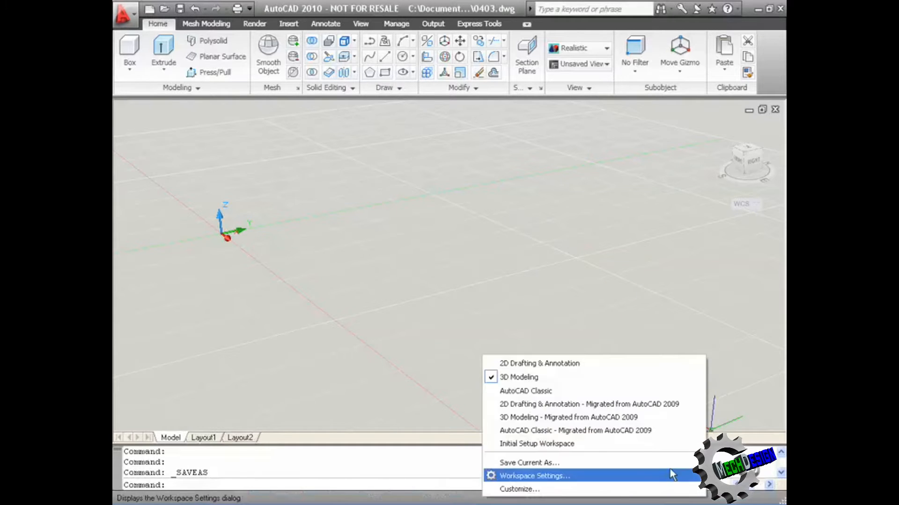
left_click(536, 378)
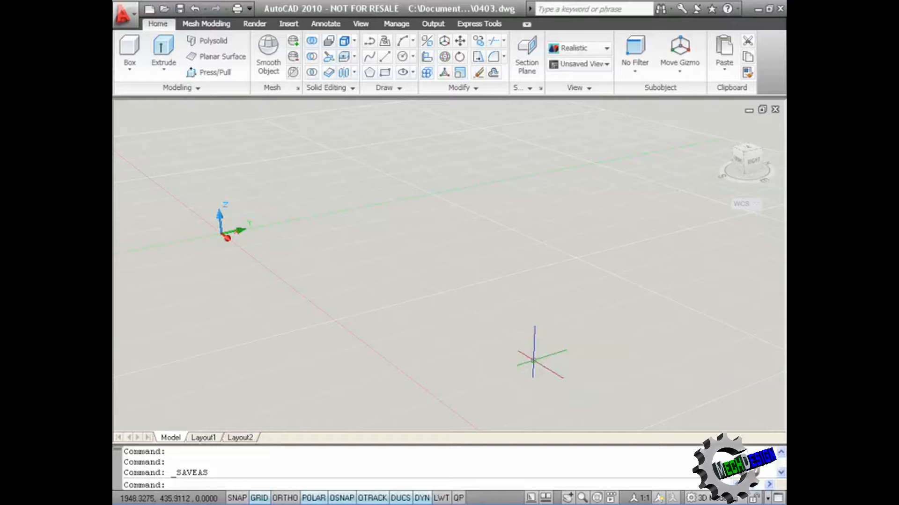
left_click(385, 72)
left_click(371, 251)
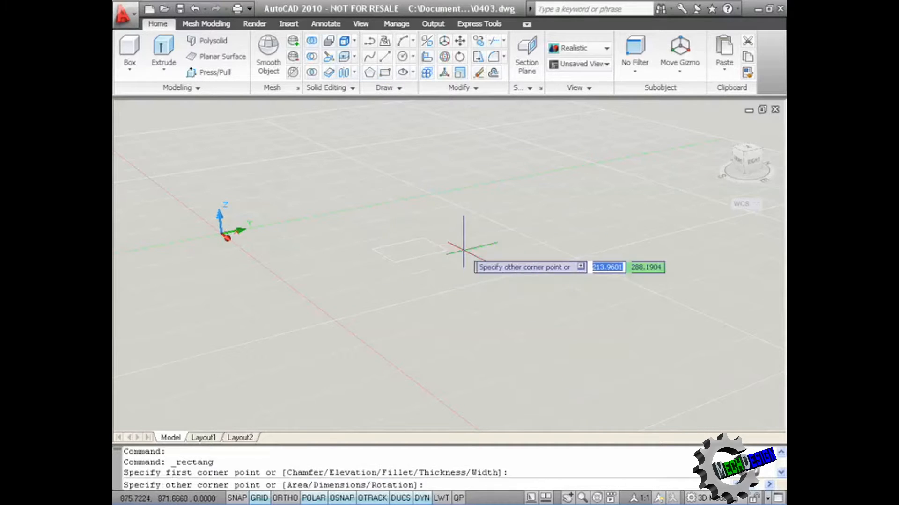
left_click(684, 316)
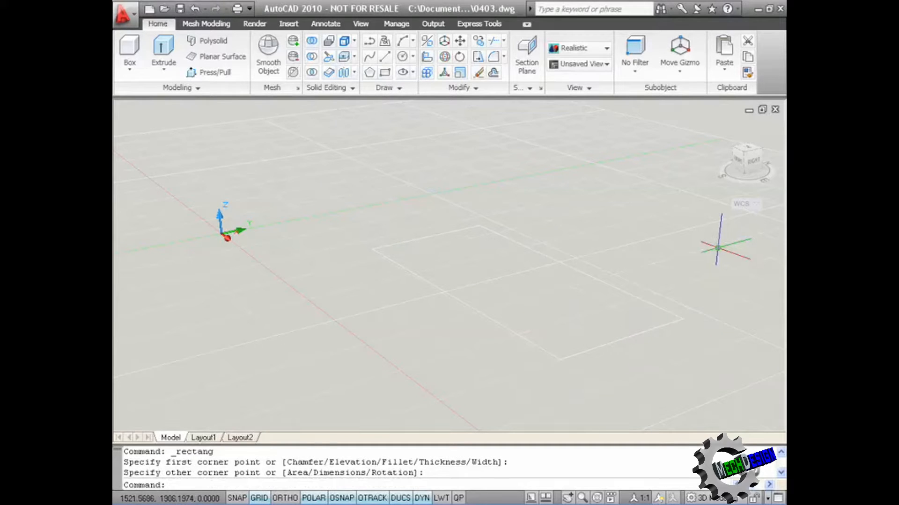
- Extrude the rectangle to a height of 500 to form a solid box
left_click(165, 45)
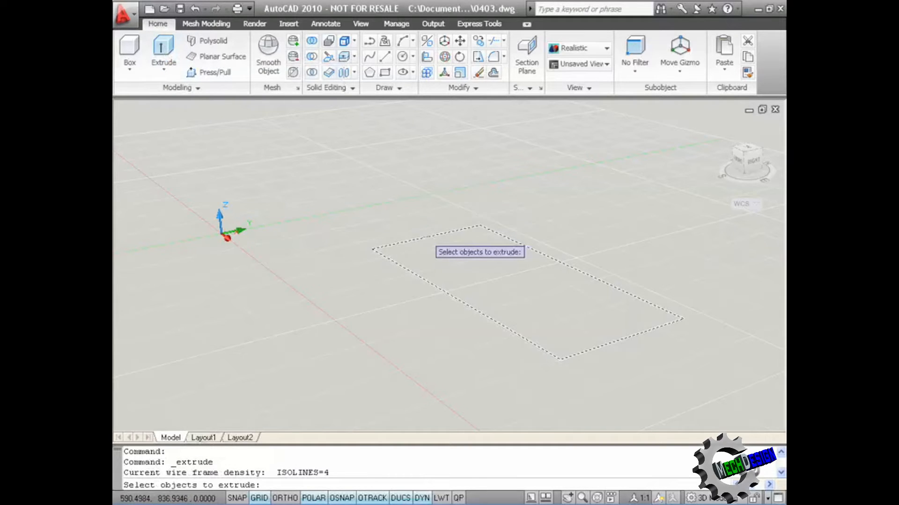
left_click(425, 236)
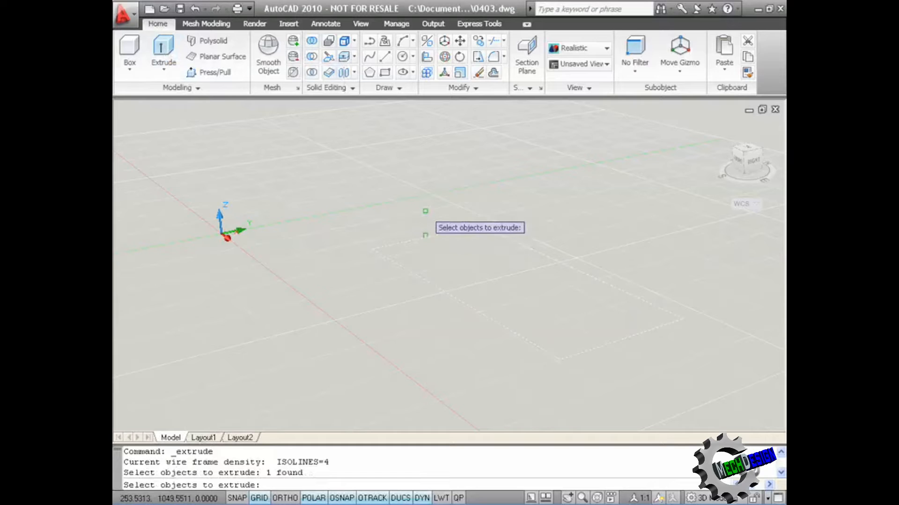
key("Return")
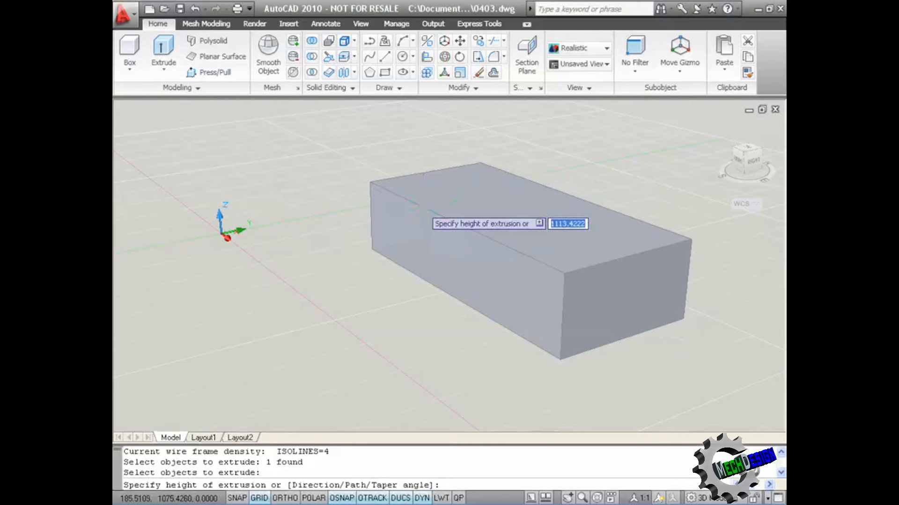
type("500")
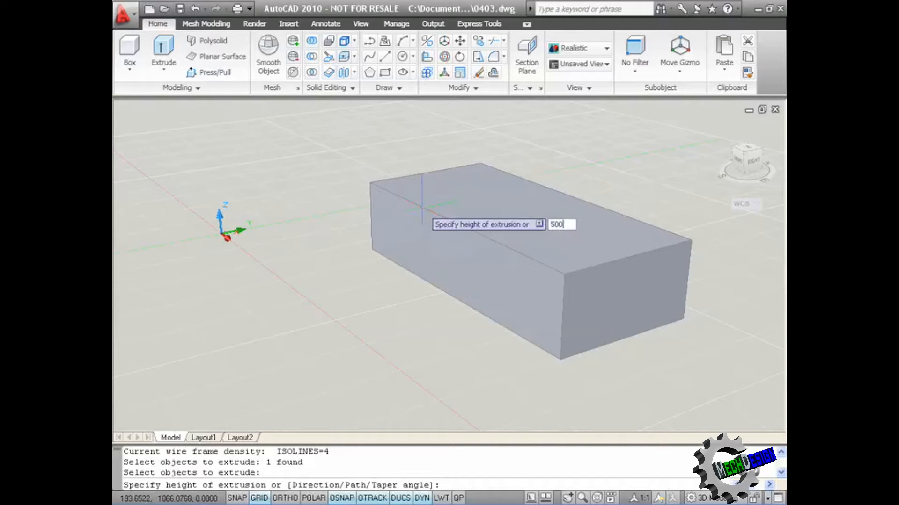
key("Return")
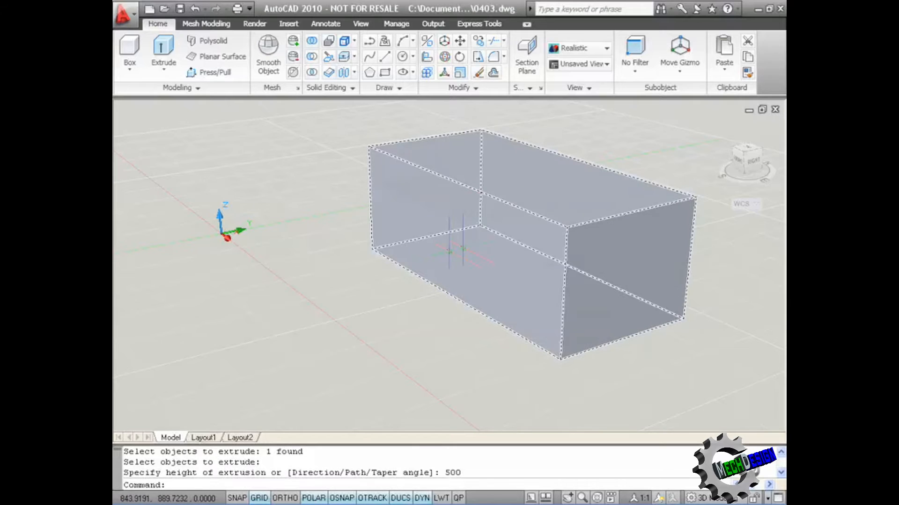
- Draw a circle with a radius of about 177 on the box's long side face, using the dynamic UCS
middle_click_drag(480, 237, 402, 251, "shift")
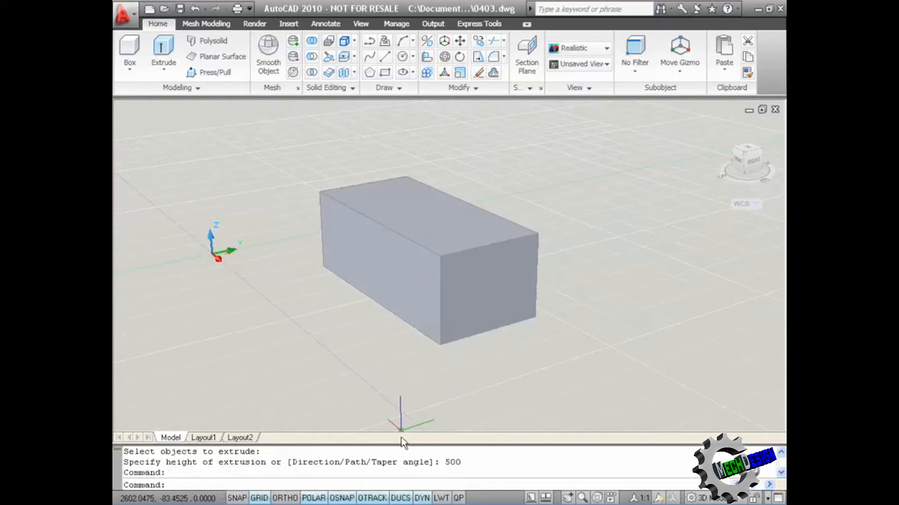
left_click(401, 498)
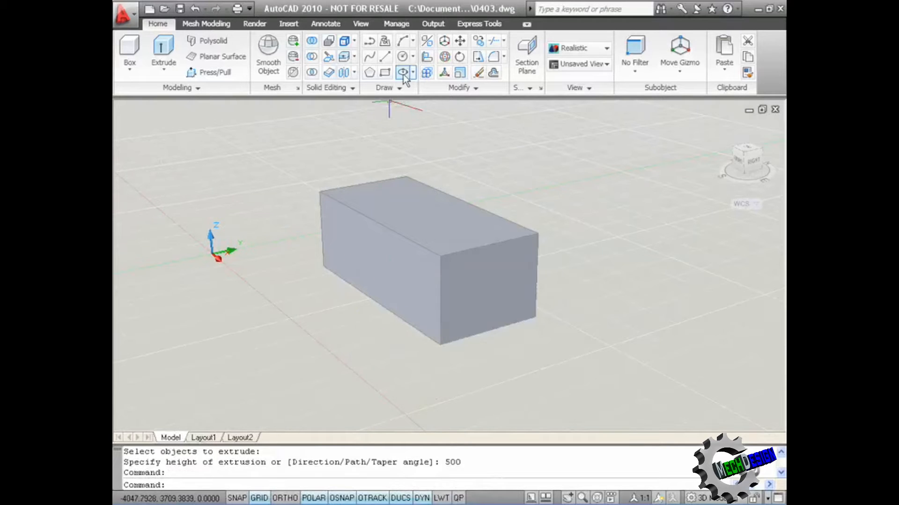
left_click(401, 57)
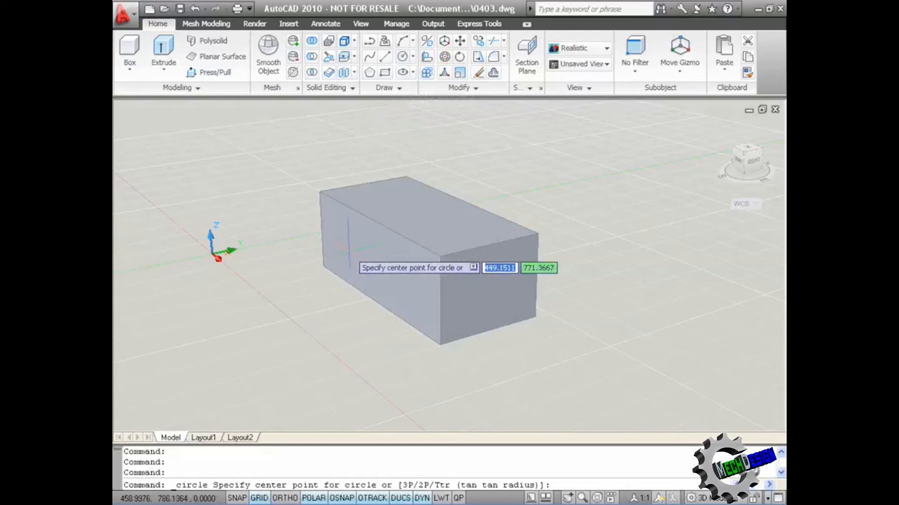
left_click(375, 263)
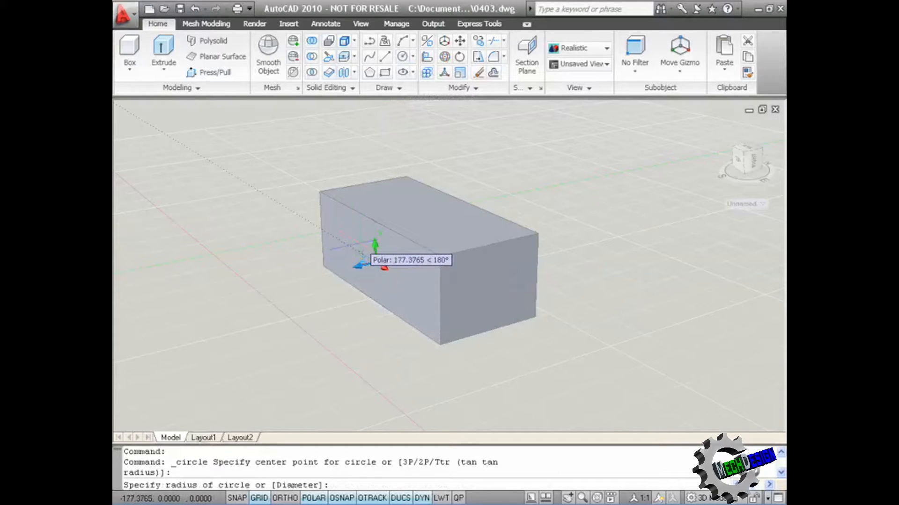
left_click(361, 246)
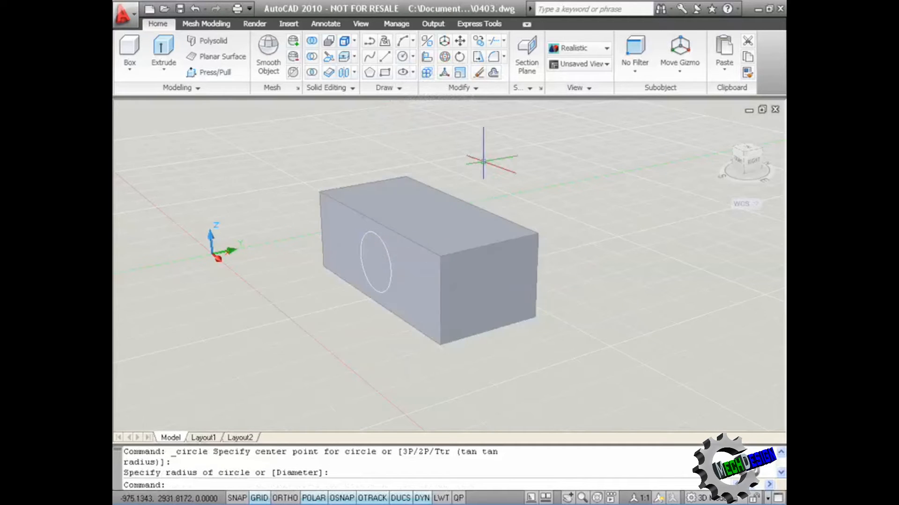
- Draw a second circle in the middle of the box's short end face, accepting the default radius of 177.3765
left_click(402, 57)
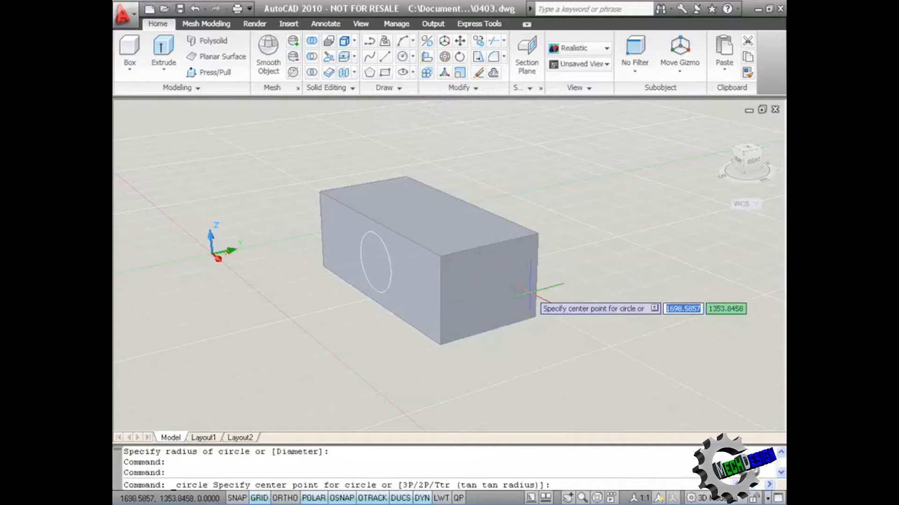
left_click(490, 287)
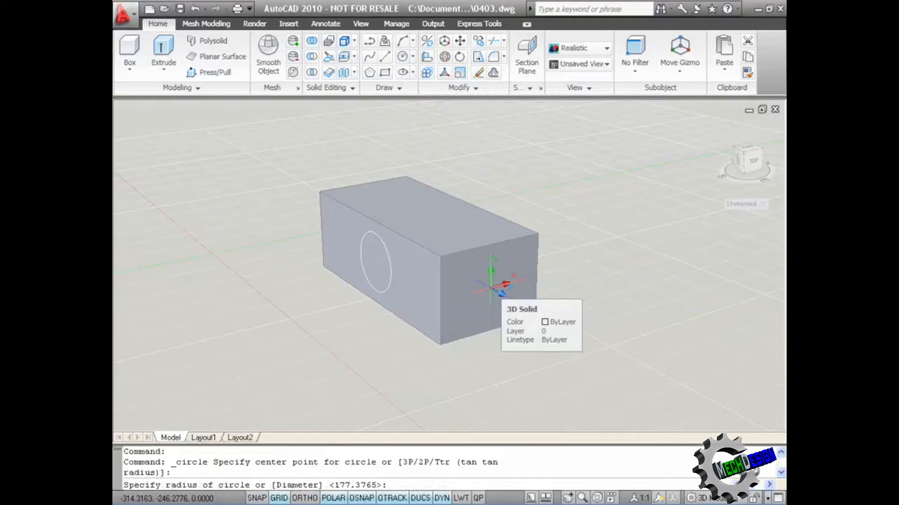
key("Return")
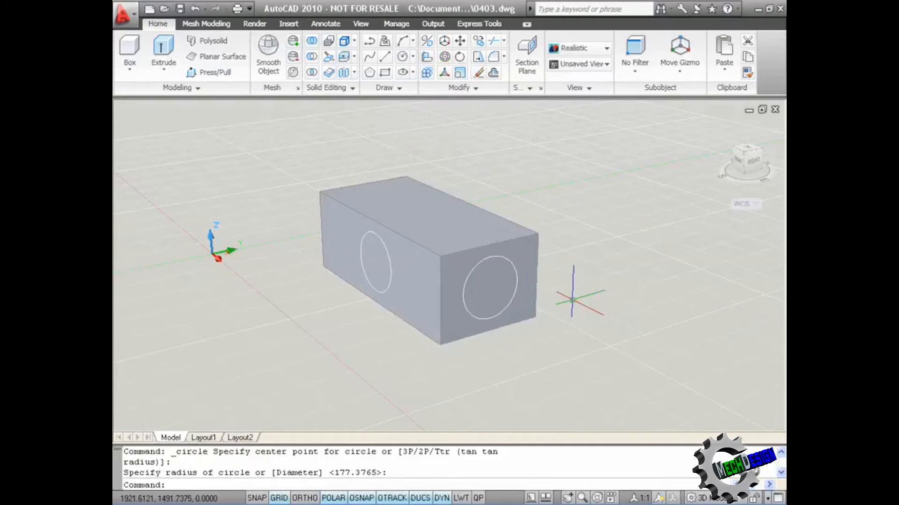
- Use Press/Pull on the long side face's circle to cut a hole across the box
left_click(209, 73)
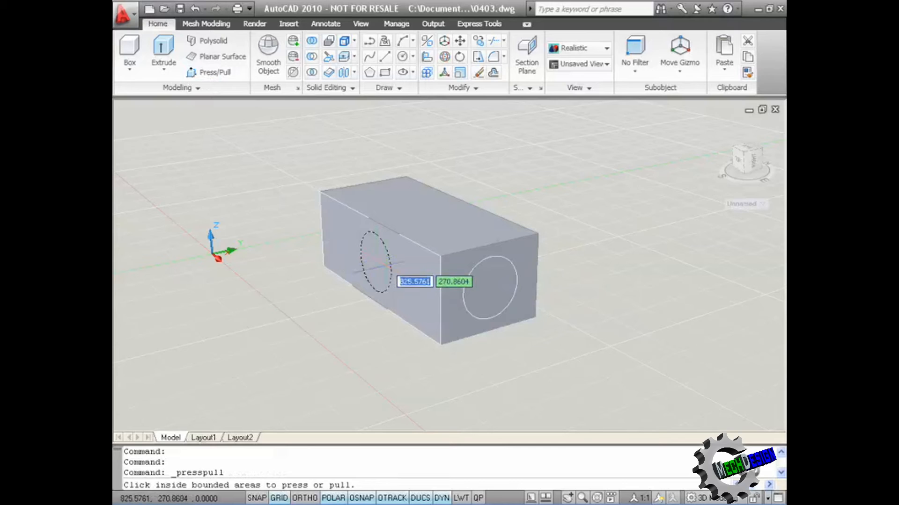
left_click(377, 263)
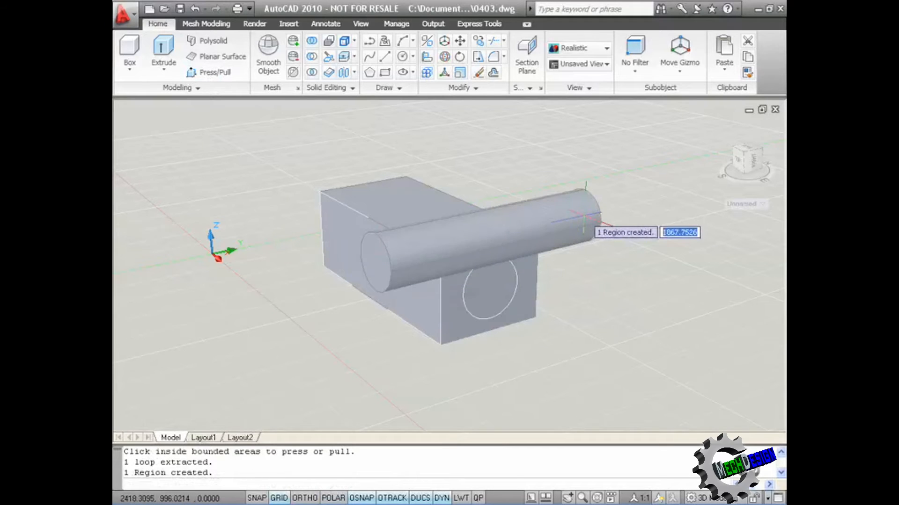
left_click(585, 216)
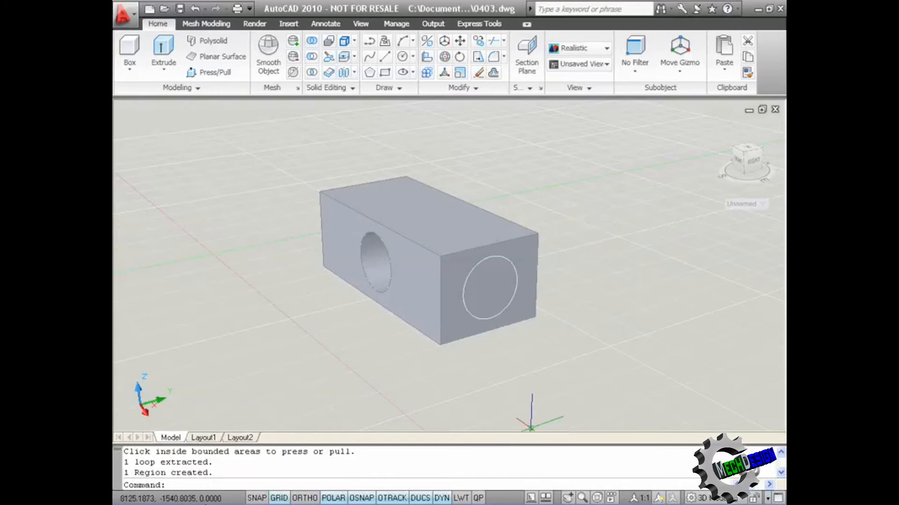
- Use Press/Pull on the end face's circle to cut a hole lengthwise through the box
left_click(215, 73)
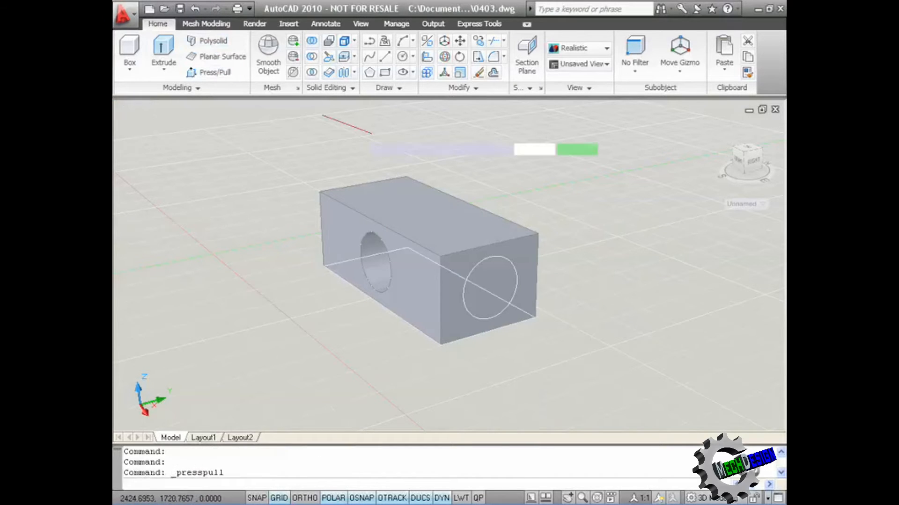
left_click(498, 280)
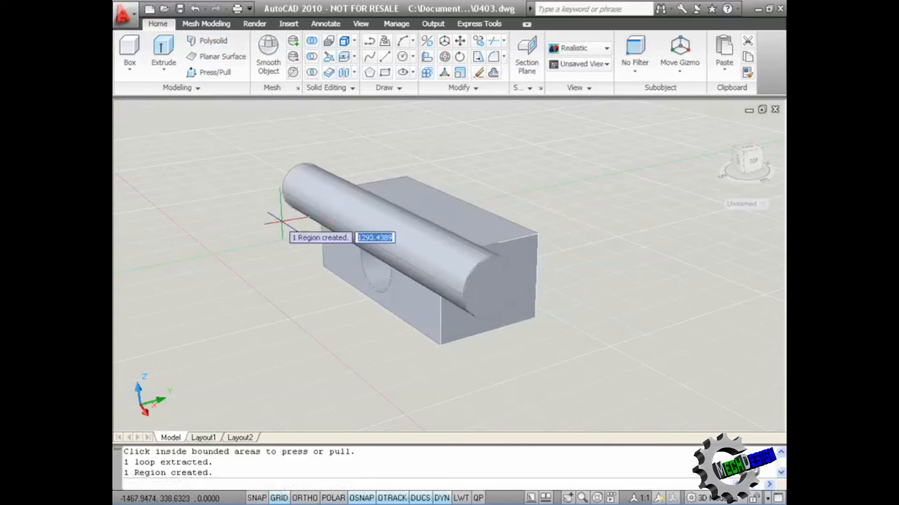
left_click(256, 207)
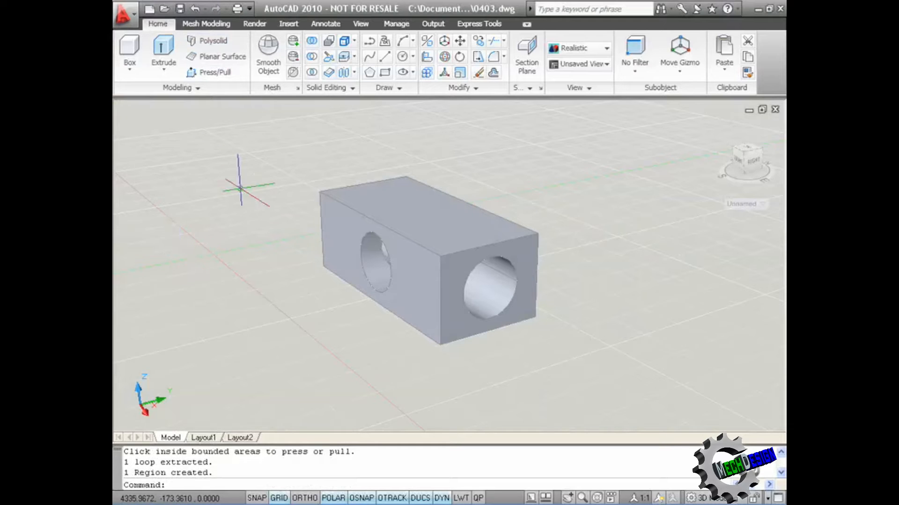
- Examine the two crossing holes with Constrained Orbit, and exit the orbit command
left_click(361, 24)
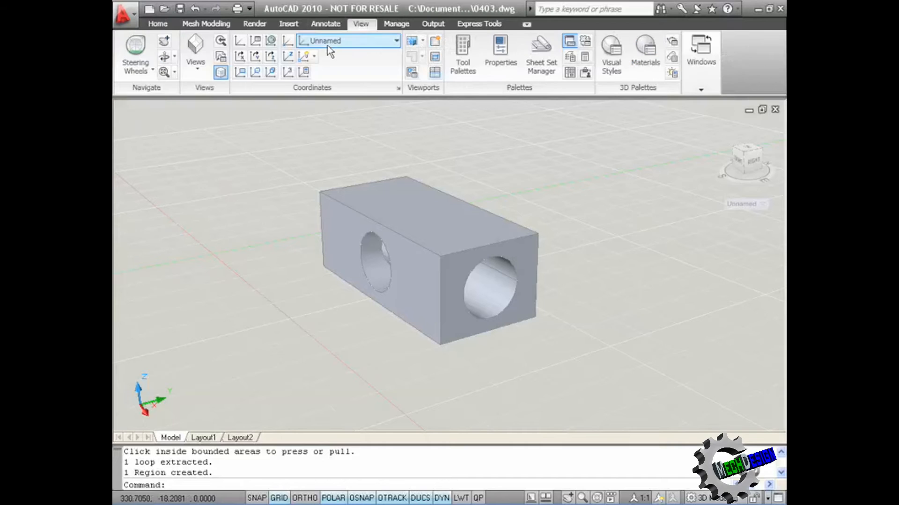
left_click(164, 57)
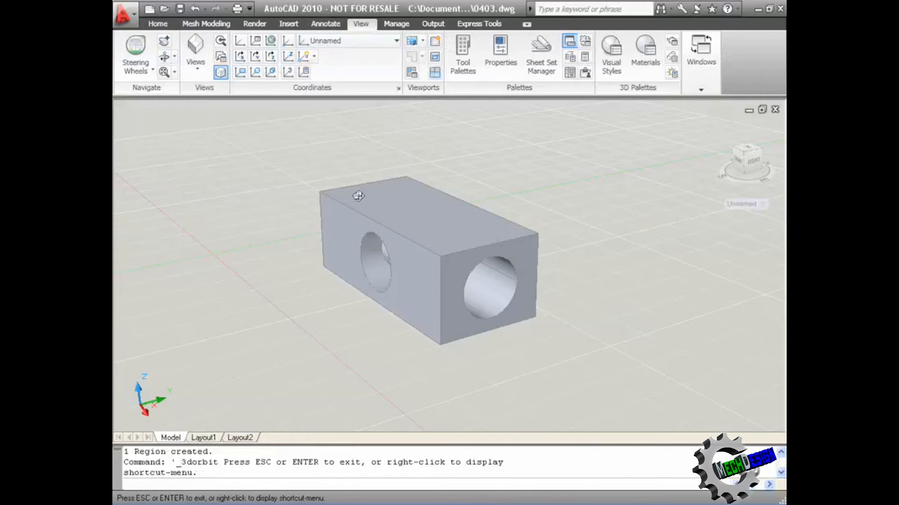
left_click_drag(412, 275, 434, 283)
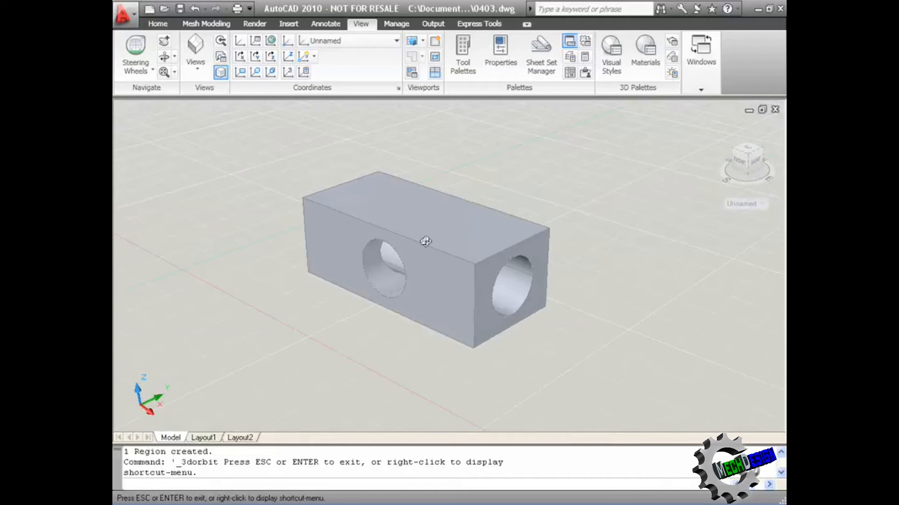
right_click(434, 172)
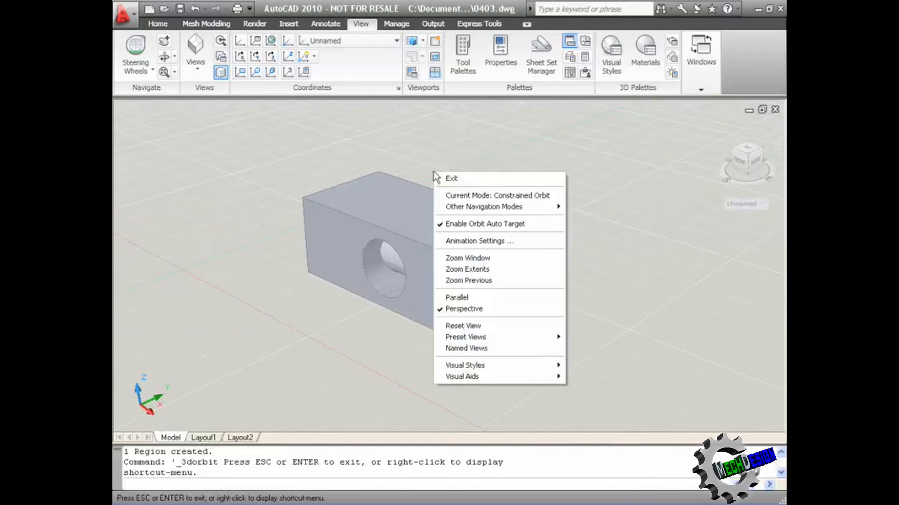
left_click(456, 179)
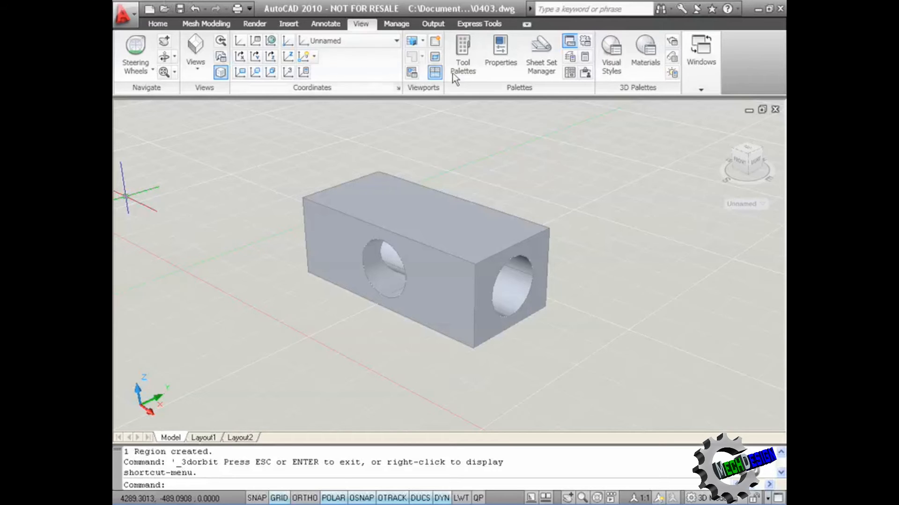
- Begin sending the model to a 3D print service, continuing past the preparation notice and selecting the drilled box
left_click(437, 23)
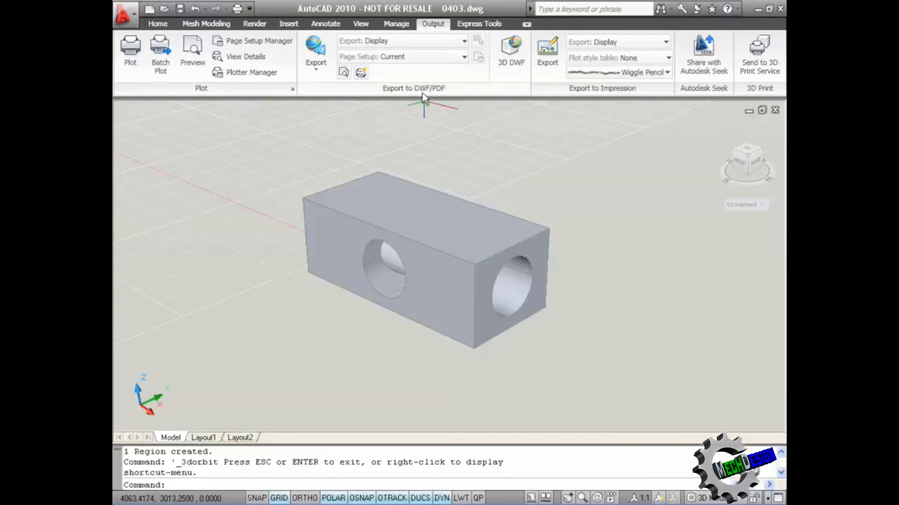
left_click(754, 64)
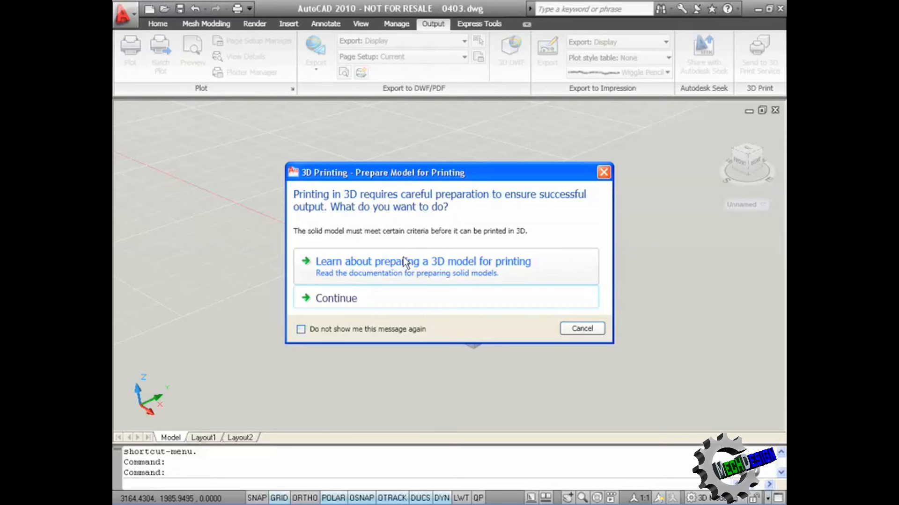
left_click(342, 300)
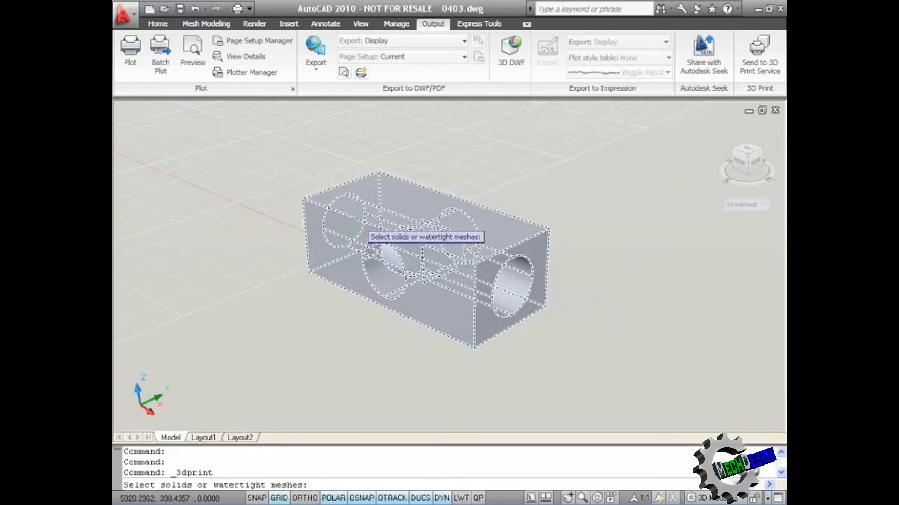
left_click(358, 220)
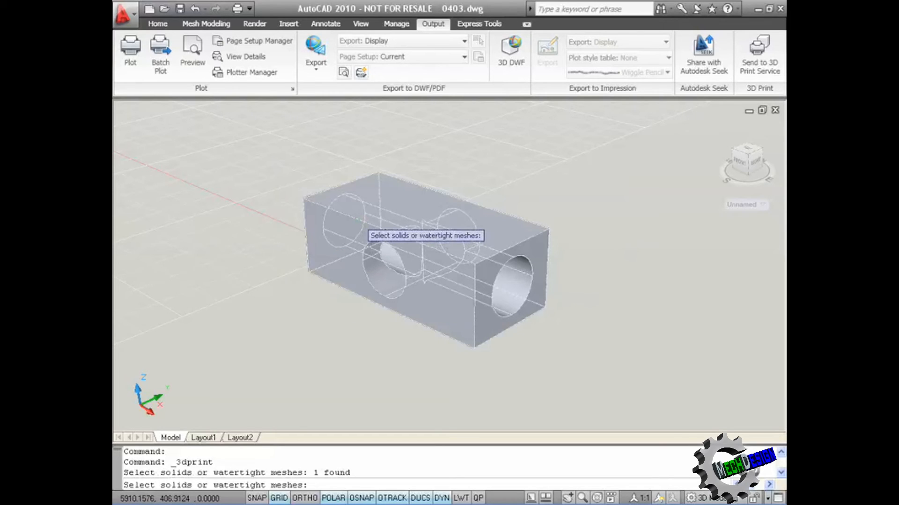
key("Return")
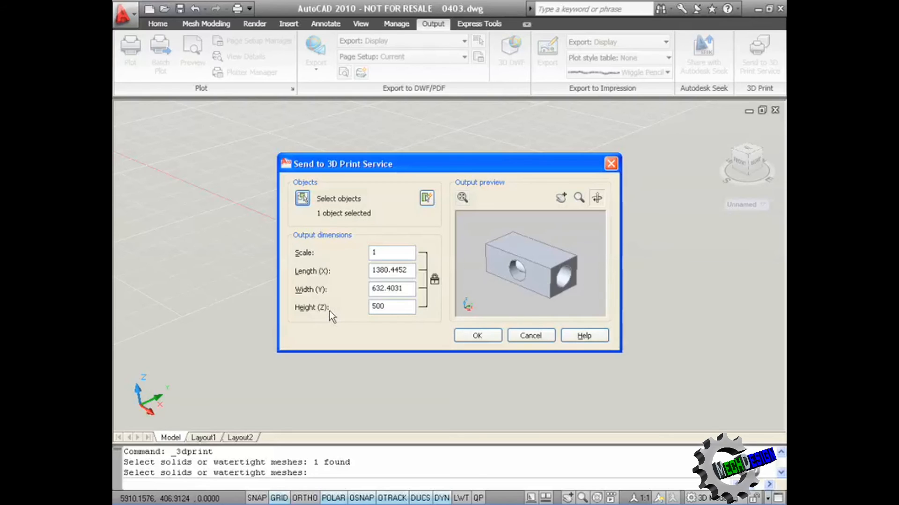
- Accept the print dimensions at scale 1, pick the Lithography (*.stl) file type, and cancel creating the STL file
left_click(477, 335)
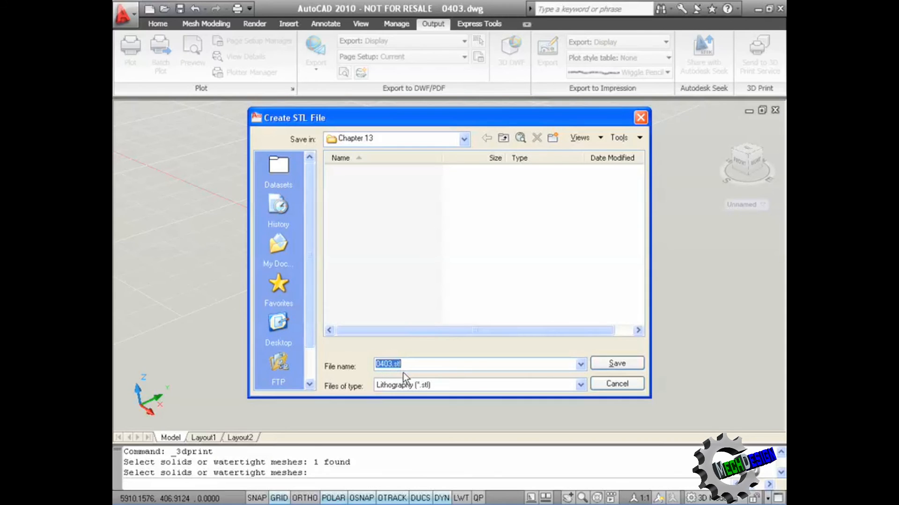
left_click(580, 384)
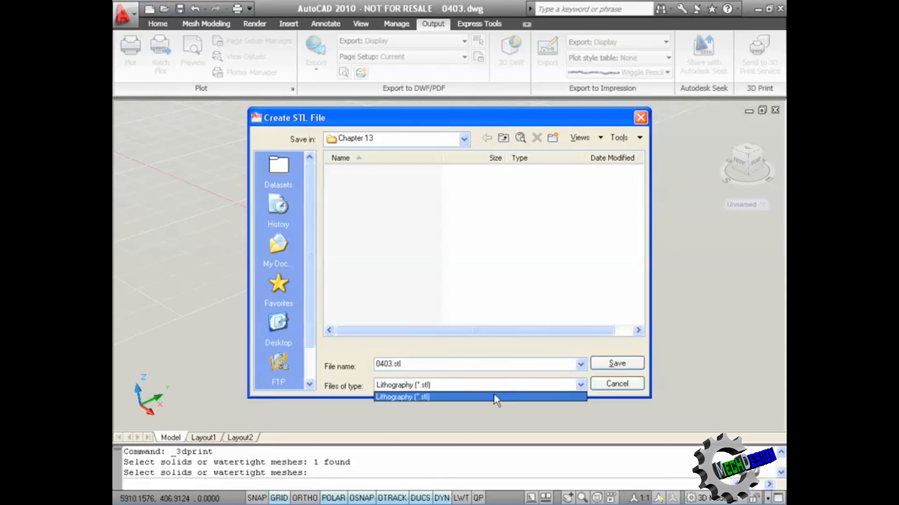
left_click(496, 397)
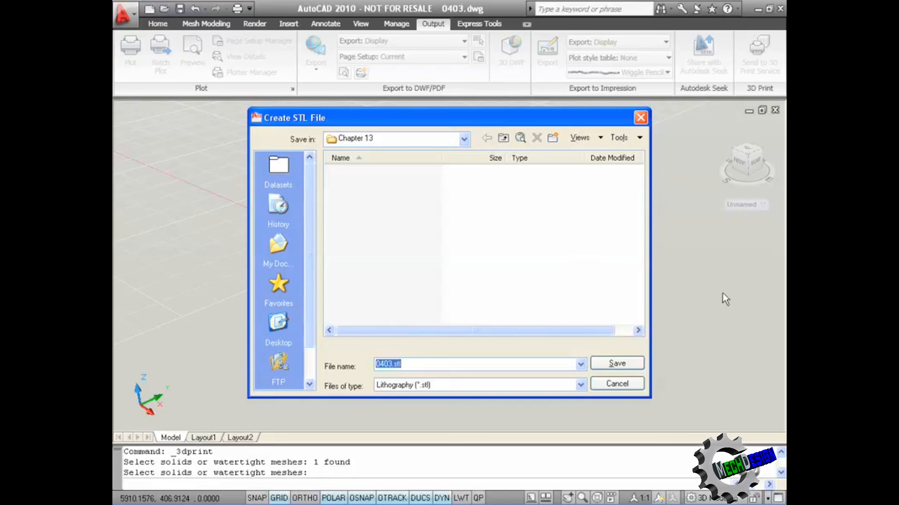
left_click(616, 384)
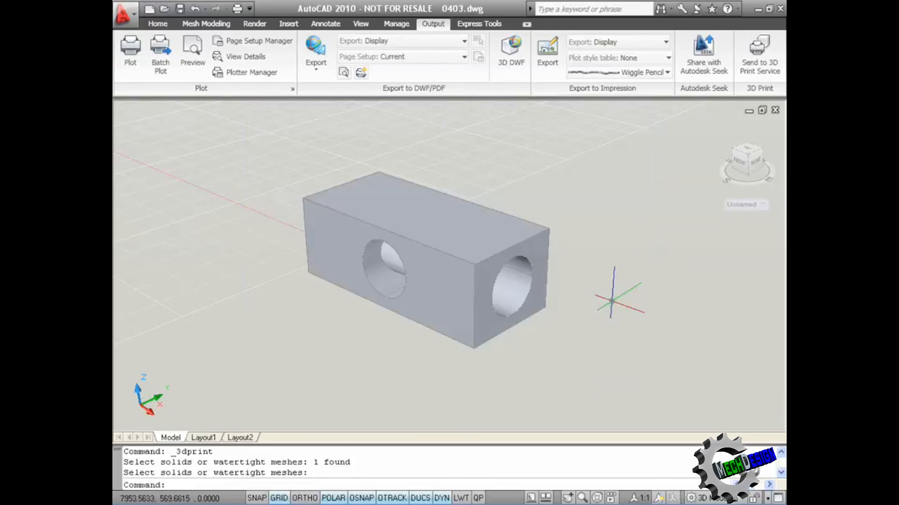